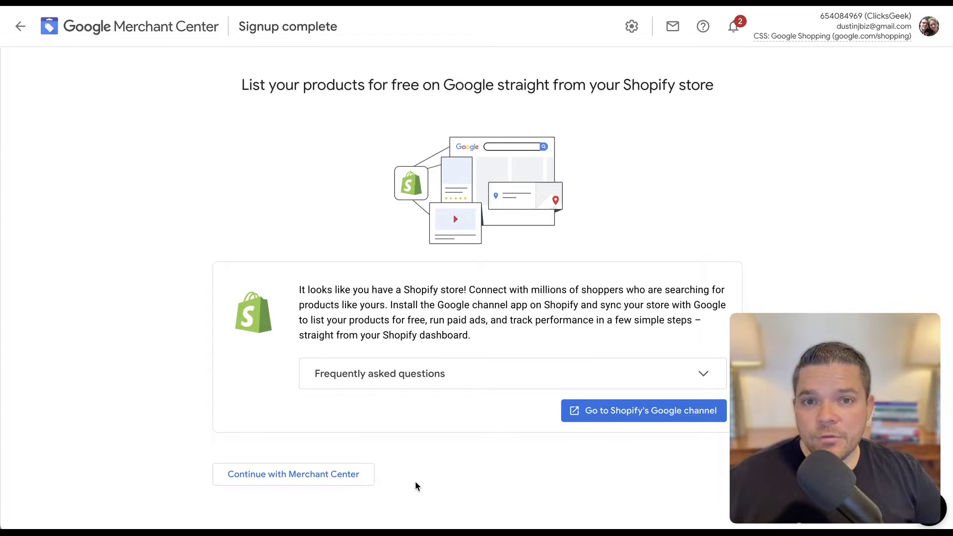
# - Continue from the Shopify signup-complete page into Merchant Center's free product listings setup
pyautogui.click(325, 475)
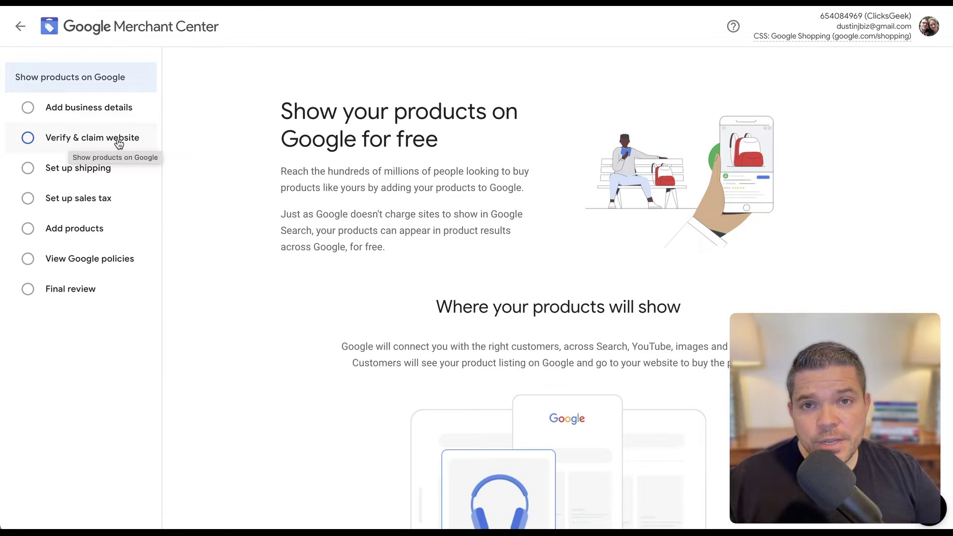
# - Open the 'Add business details' item in the setup checklist
pyautogui.click(121, 114)
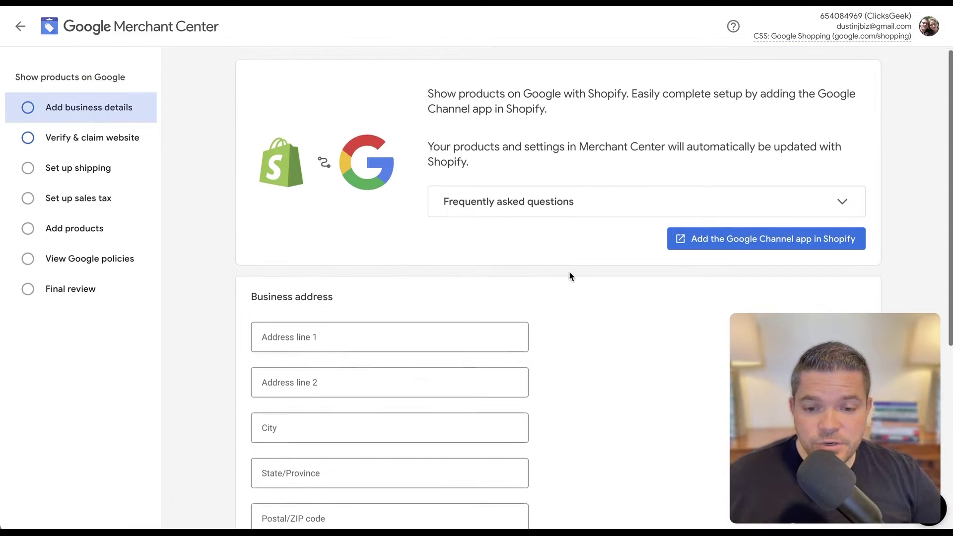
# - Fill the business address from the saved Pennsylvania address suggestion and save it
pyautogui.scroll(-2, 569, 272)
pyautogui.click(334, 268)
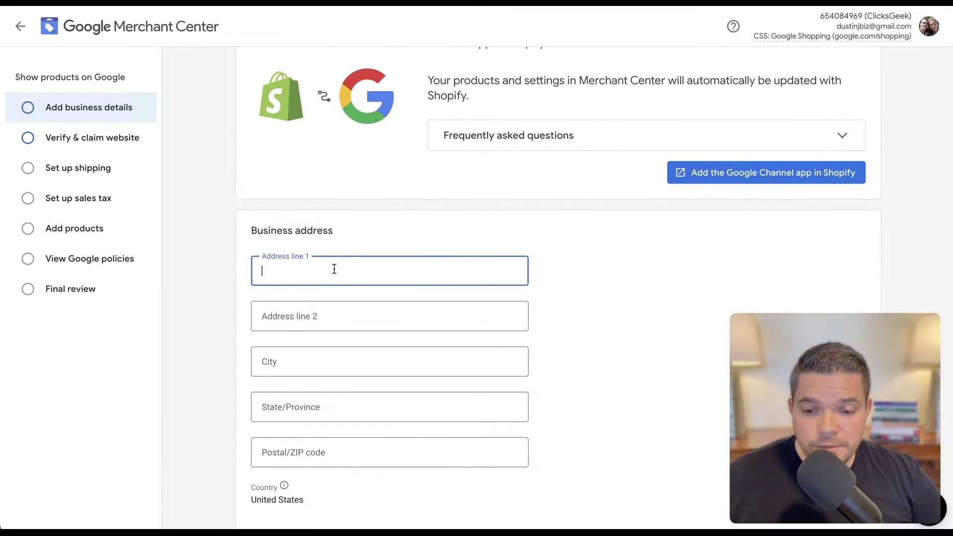
pyautogui.click(334, 268)
pyautogui.click(355, 296)
pyautogui.scroll(-4, 597, 297)
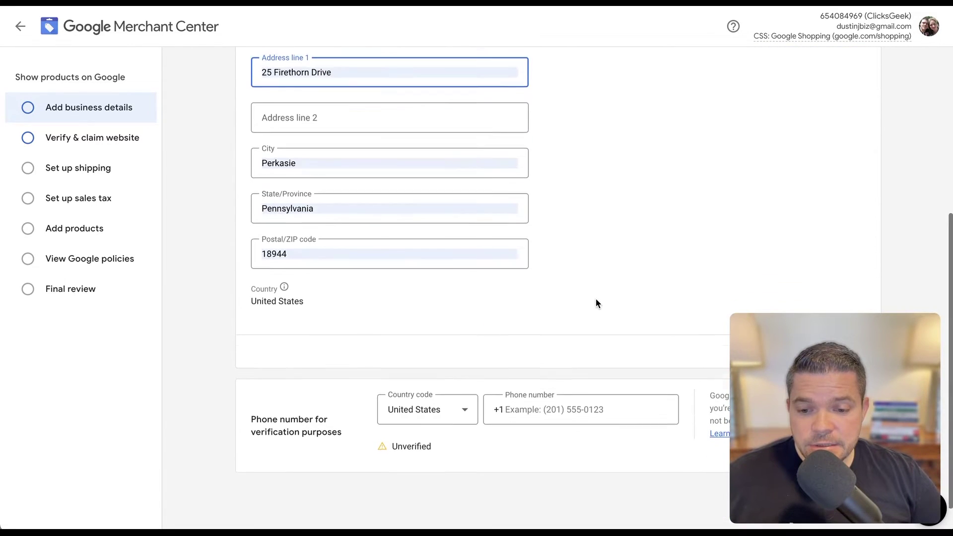
pyautogui.scroll(-2, 585, 298)
pyautogui.click(534, 394)
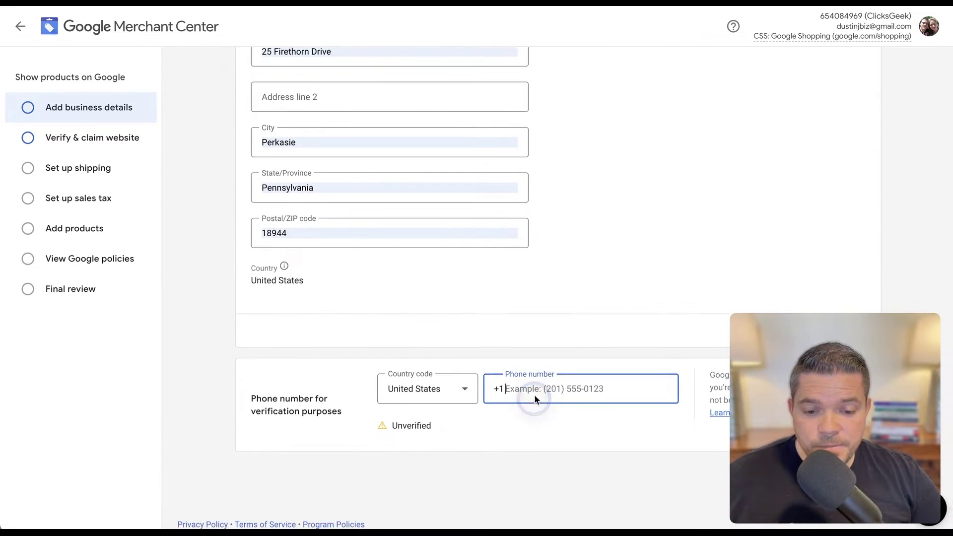
pyautogui.write('5555555555')
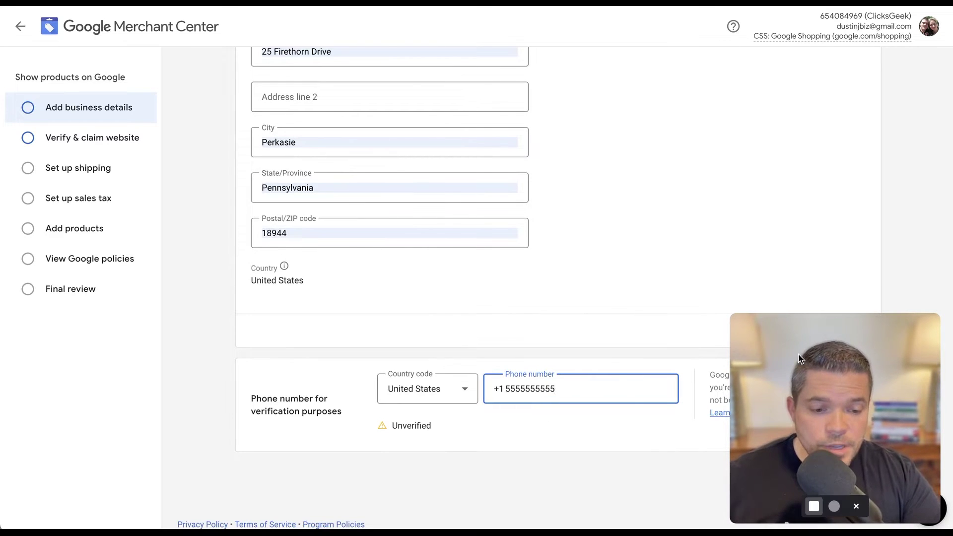
pyautogui.scroll(-1, 929, 242)
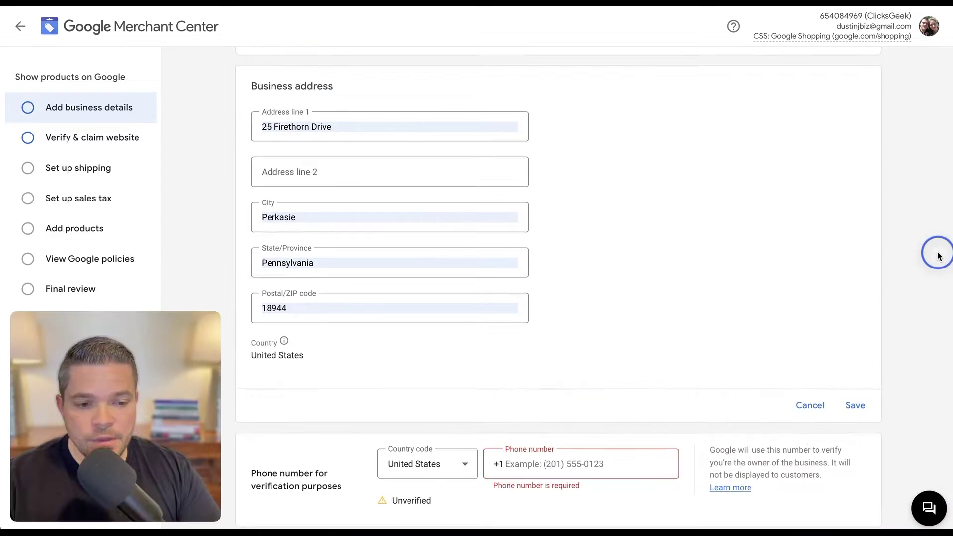
pyautogui.scroll(2, 700, 325)
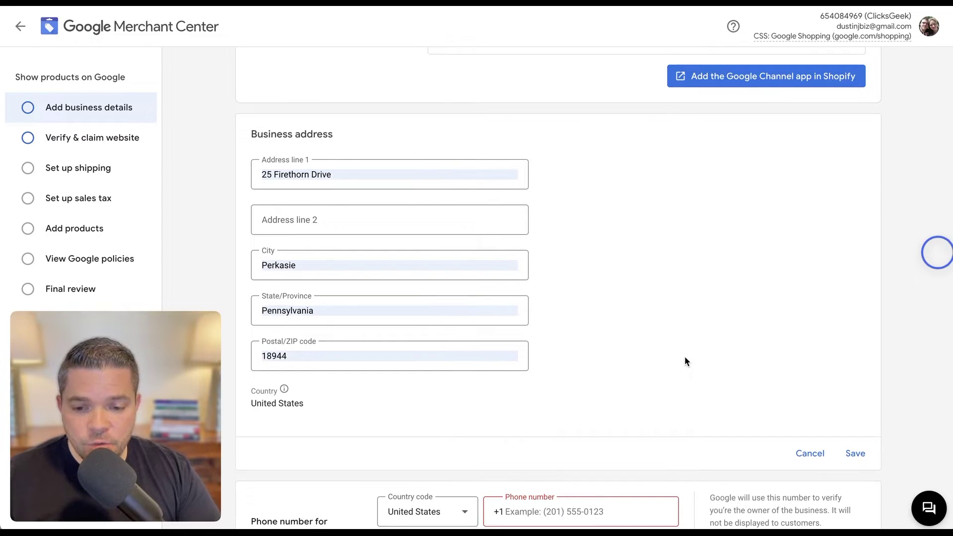
pyautogui.click(853, 453)
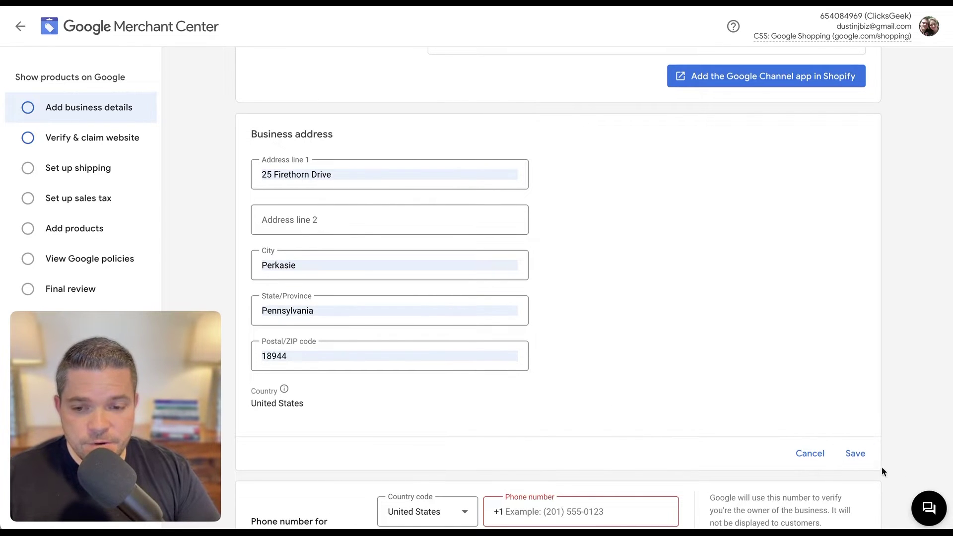
# - Paste in the business phone number and save it as the verification number
pyautogui.scroll(-3, 755, 334)
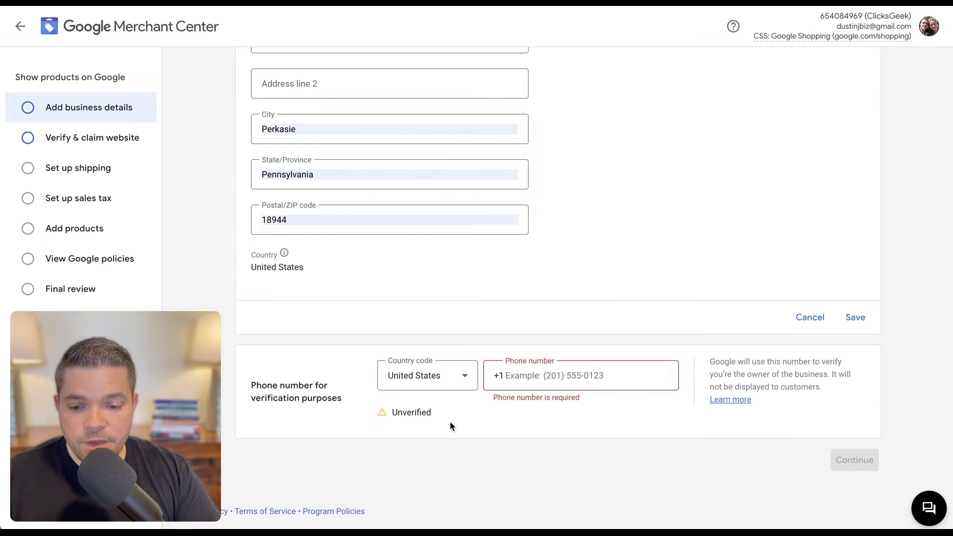
pyautogui.click(534, 373)
pyautogui.hotkey('ctrl', 'v')
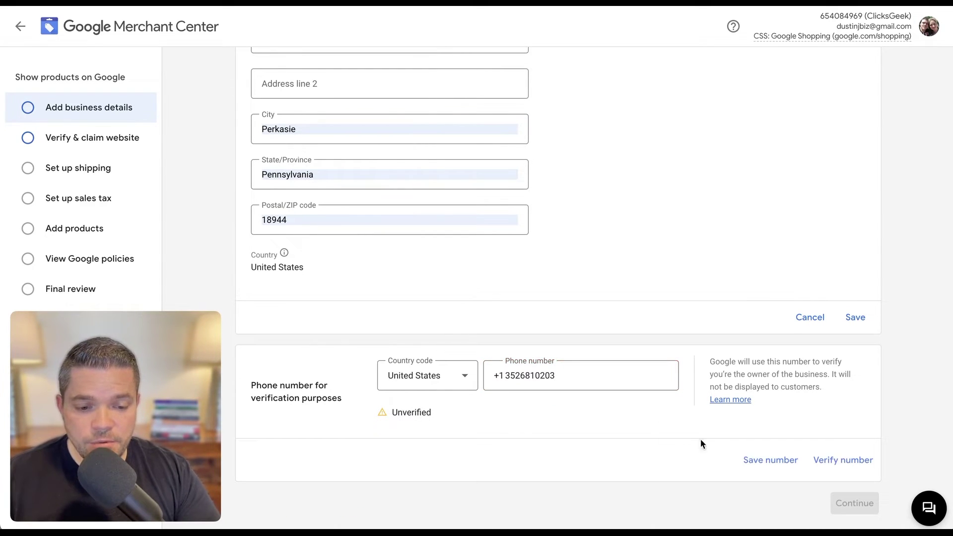
pyautogui.click(770, 462)
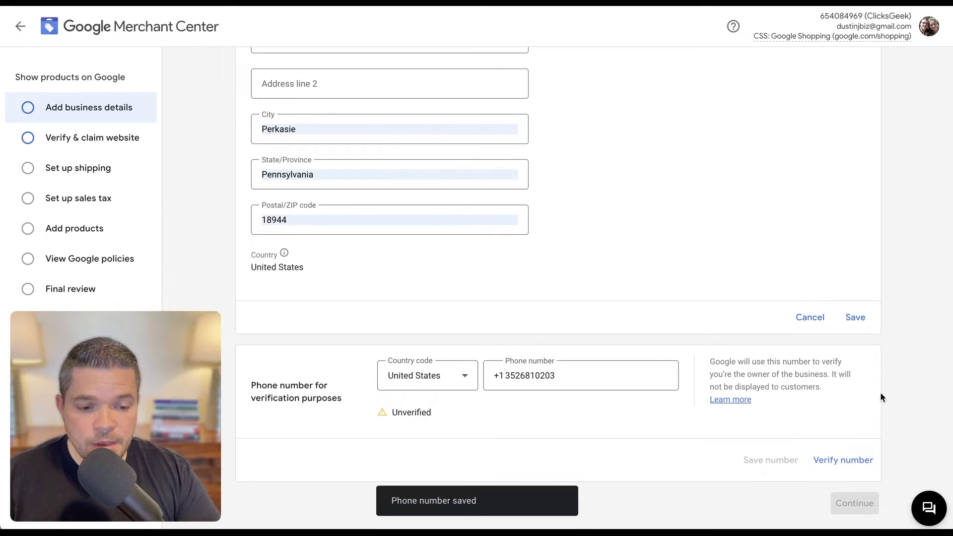
# - Request a text code and enter the six-digit code to verify the phone number
pyautogui.click(843, 459)
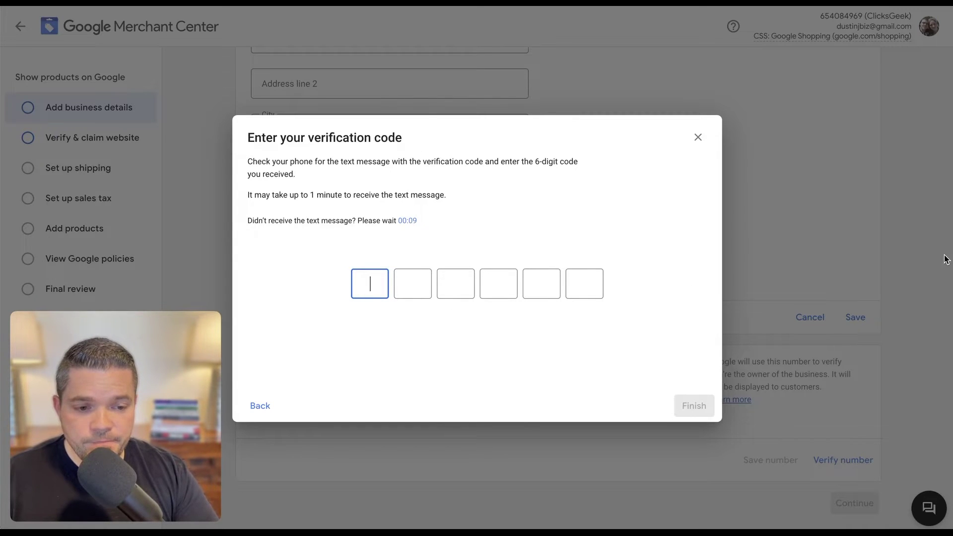
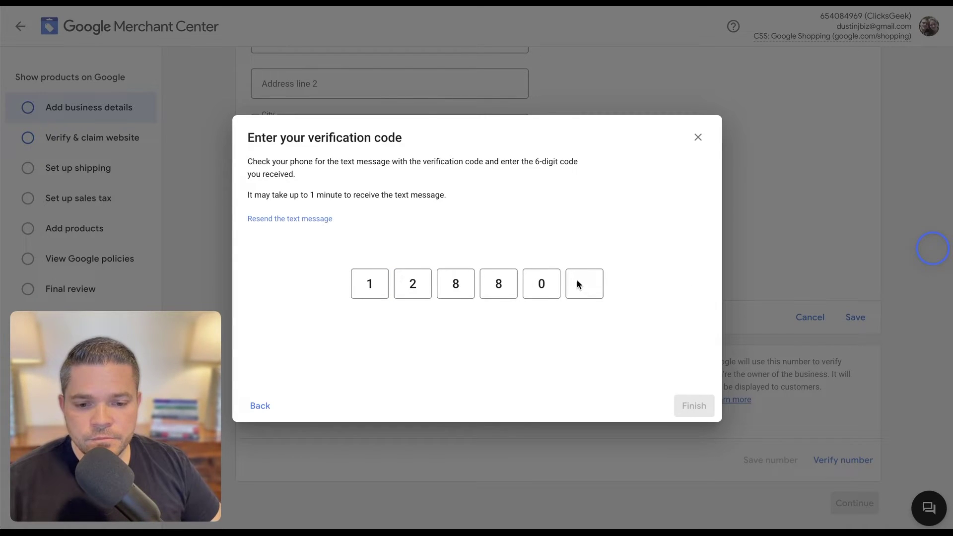
pyautogui.click(578, 284)
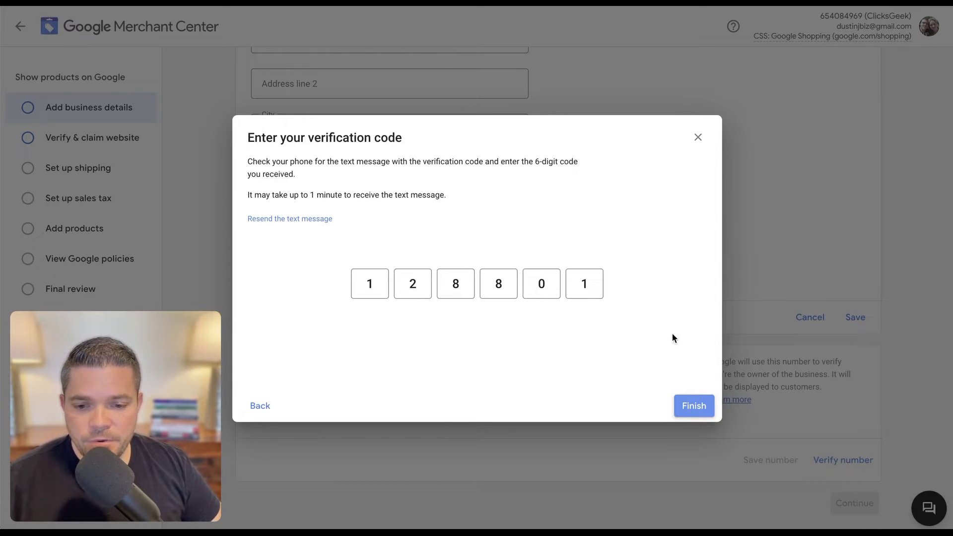
pyautogui.click(697, 406)
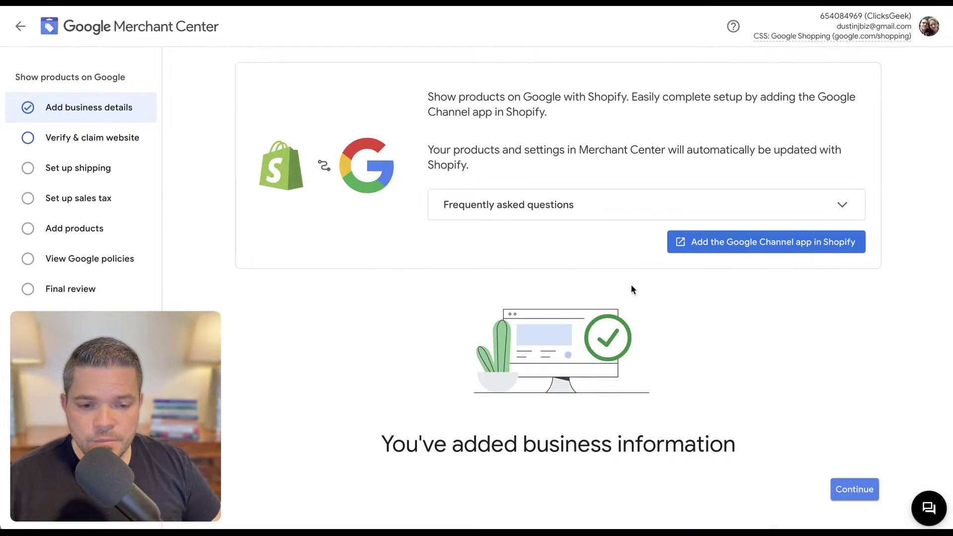
# - Proceed to website verification, copy the HTML site-verification meta tag, and go to Shopify admin
pyautogui.scroll(-2, 679, 297)
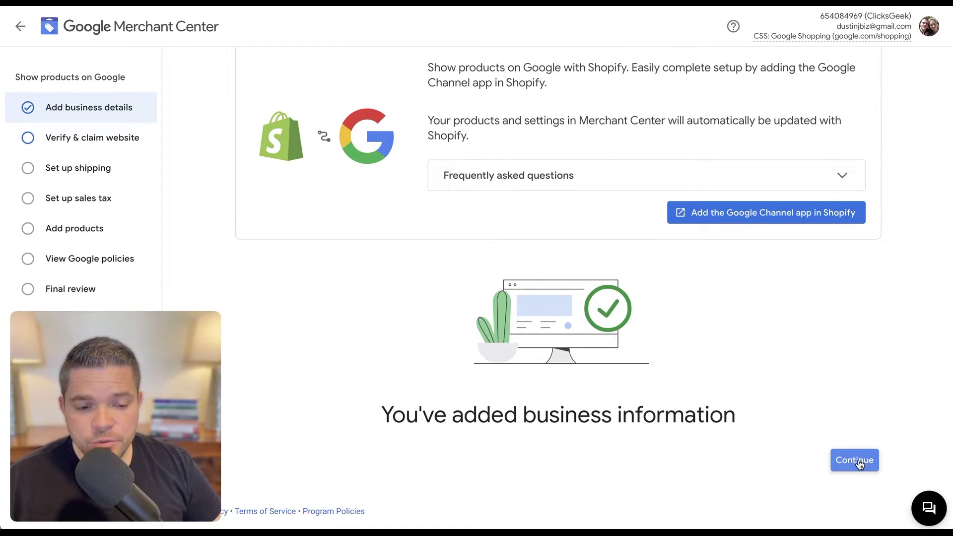
pyautogui.click(859, 462)
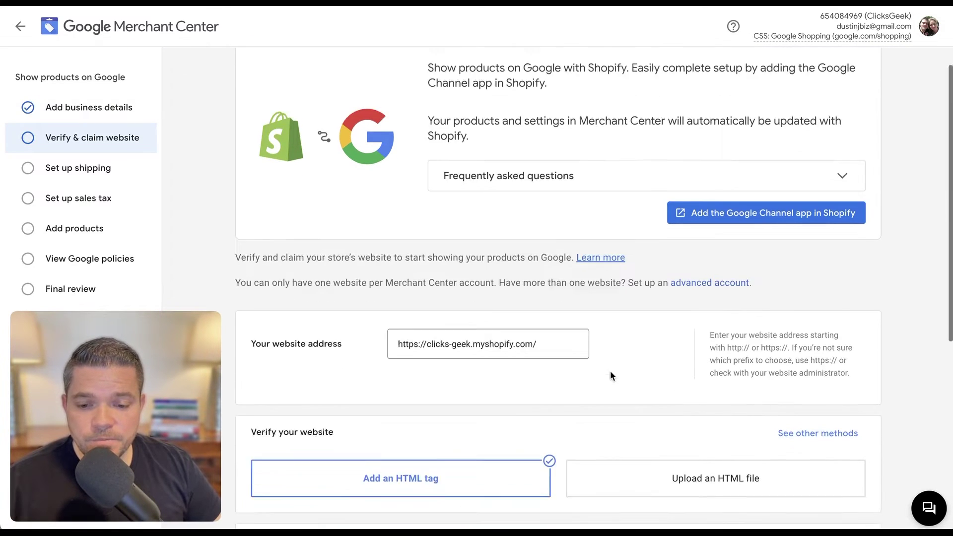
pyautogui.scroll(-5, 611, 376)
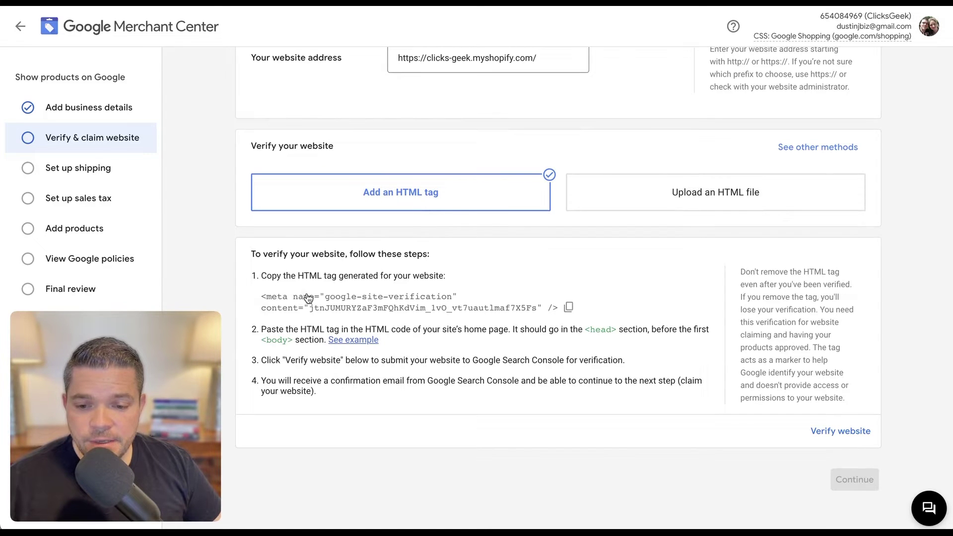
pyautogui.click(569, 308)
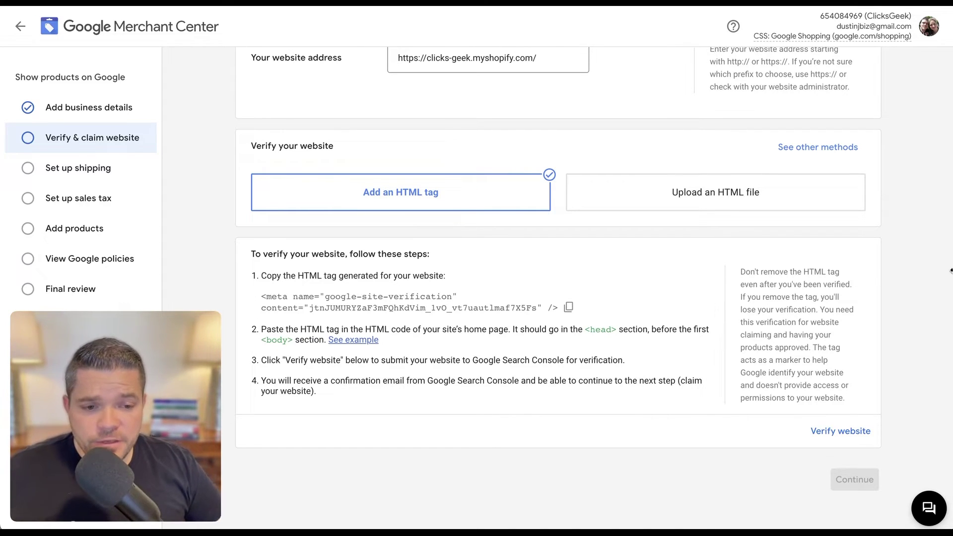
pyautogui.click(934, 250)
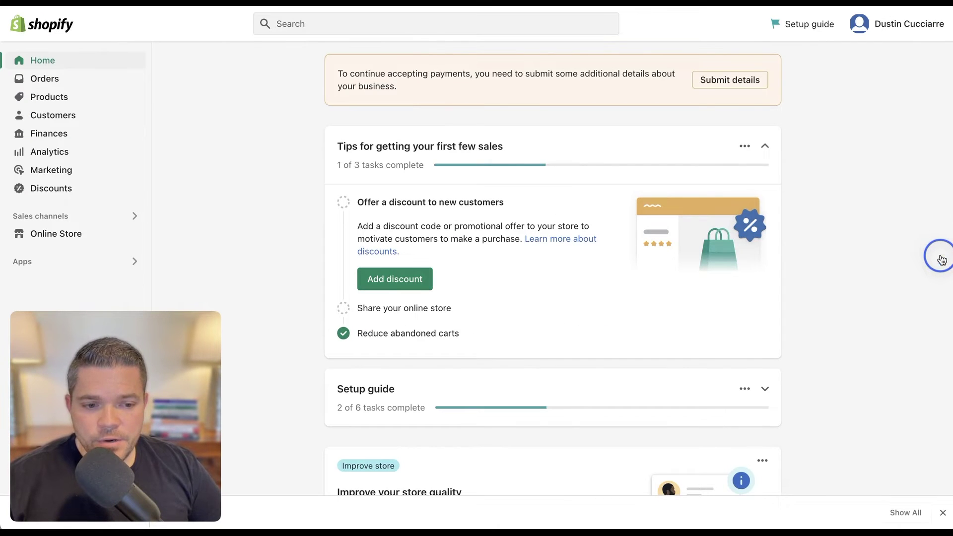
# - Open the live Dawn theme's code editor and load Layout/theme.liquid
pyautogui.click(57, 233)
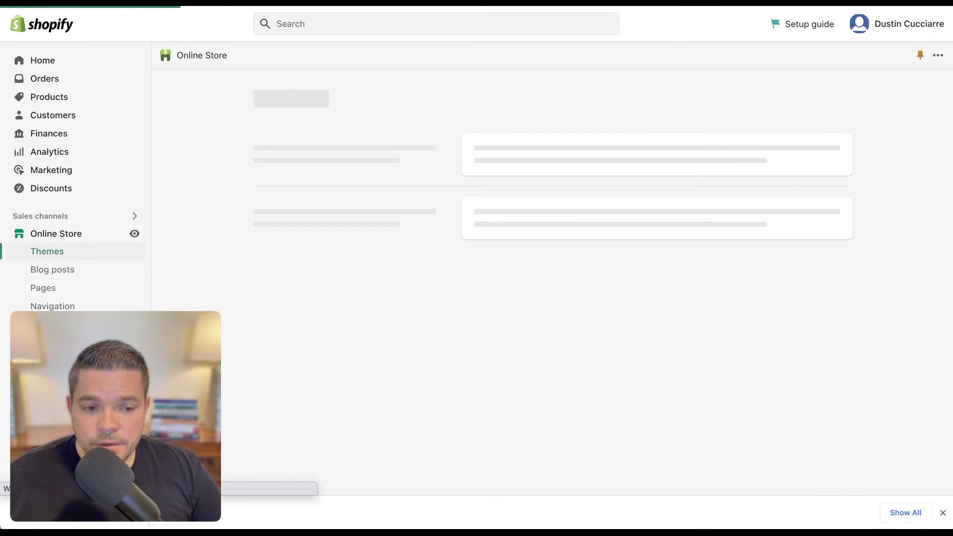
pyautogui.click(939, 254)
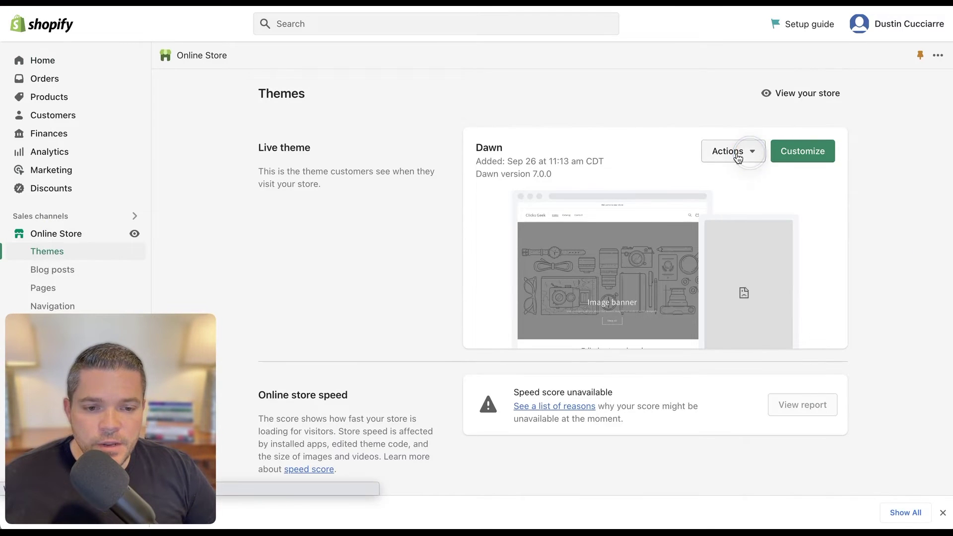
pyautogui.click(754, 153)
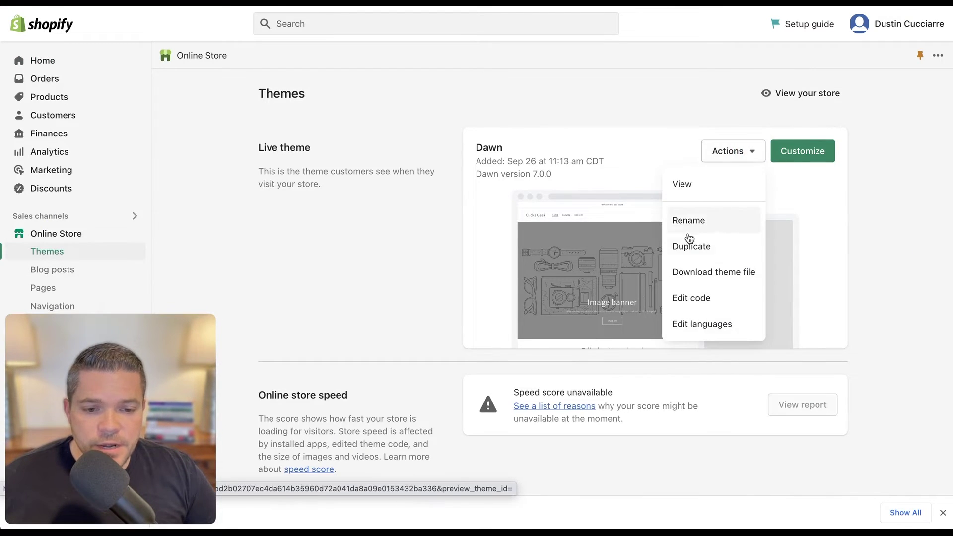
pyautogui.click(709, 302)
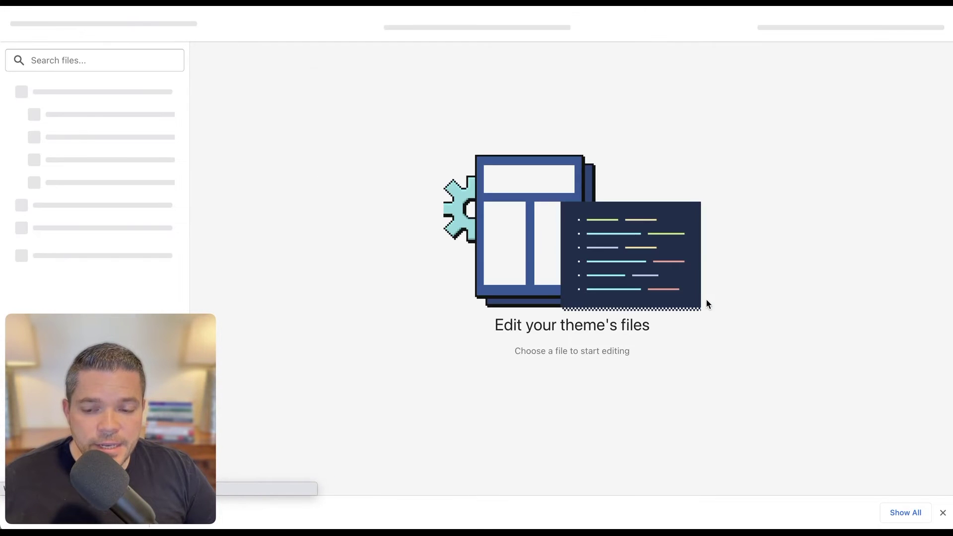
pyautogui.click(118, 159)
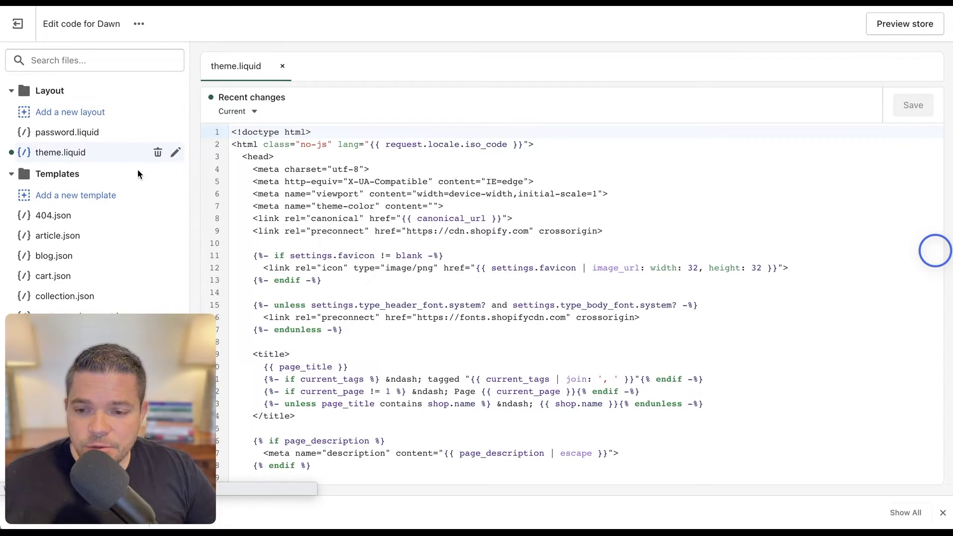
# - Search theme.liquid for '</head>' to jump to the closing head tag
pyautogui.click(442, 266)
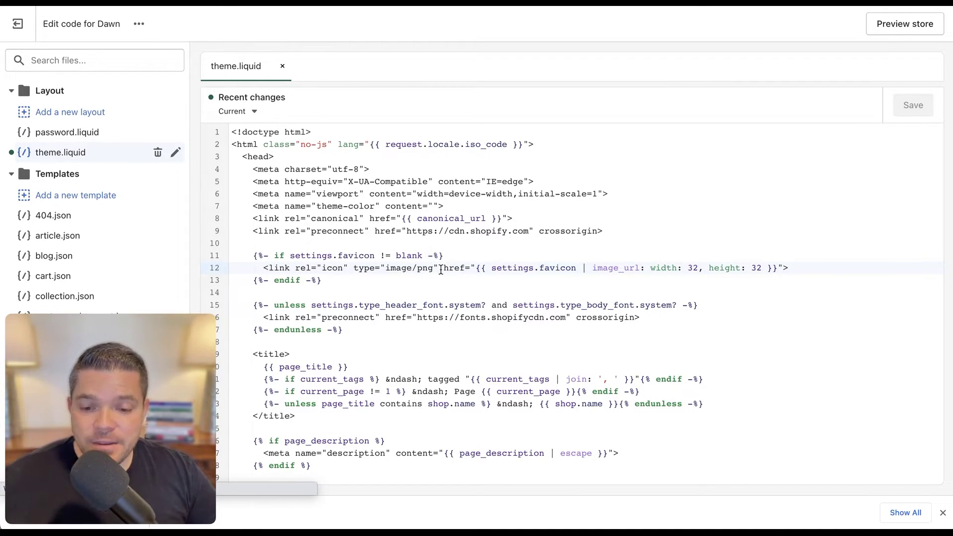
pyautogui.click(420, 268)
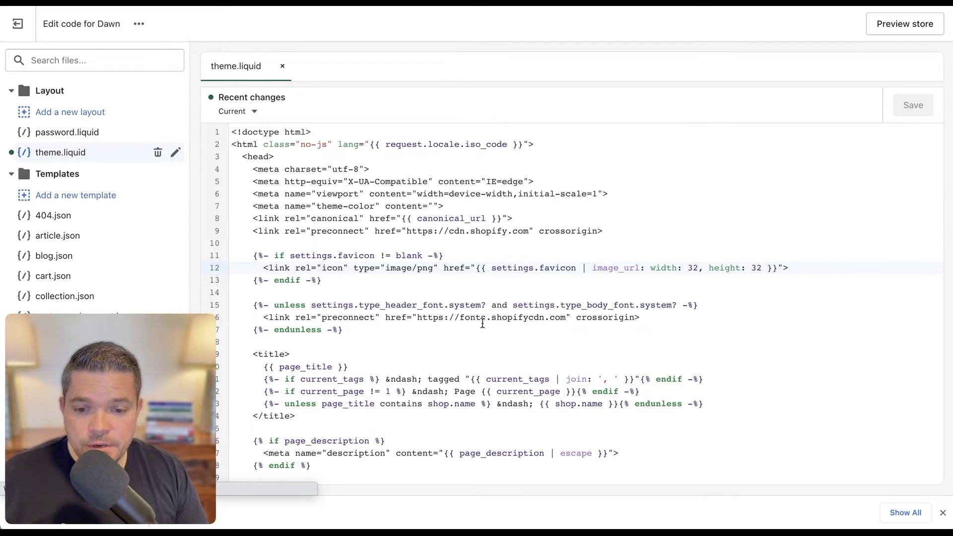
pyautogui.hotkey('ctrl', 'f')
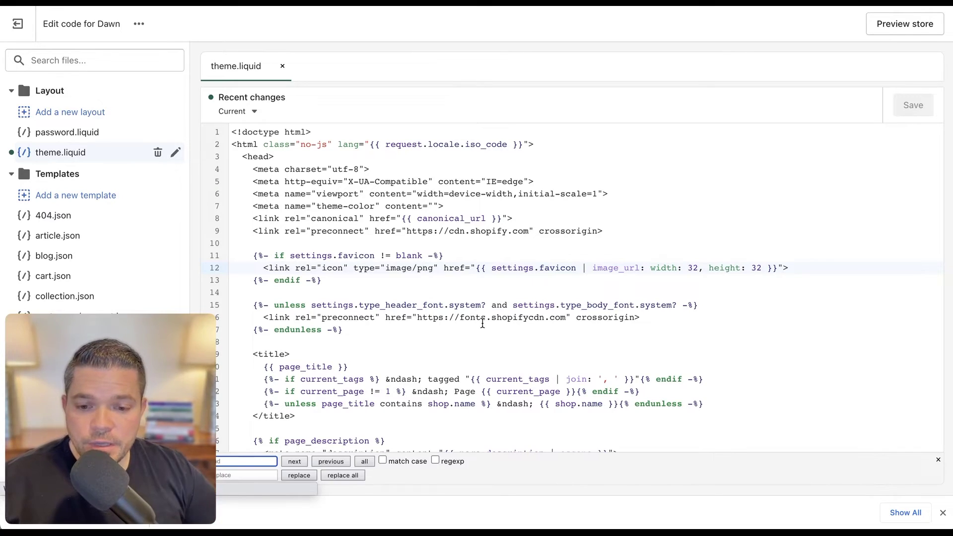
pyautogui.moveTo(71, 362); pyautogui.dragTo(797, 362)
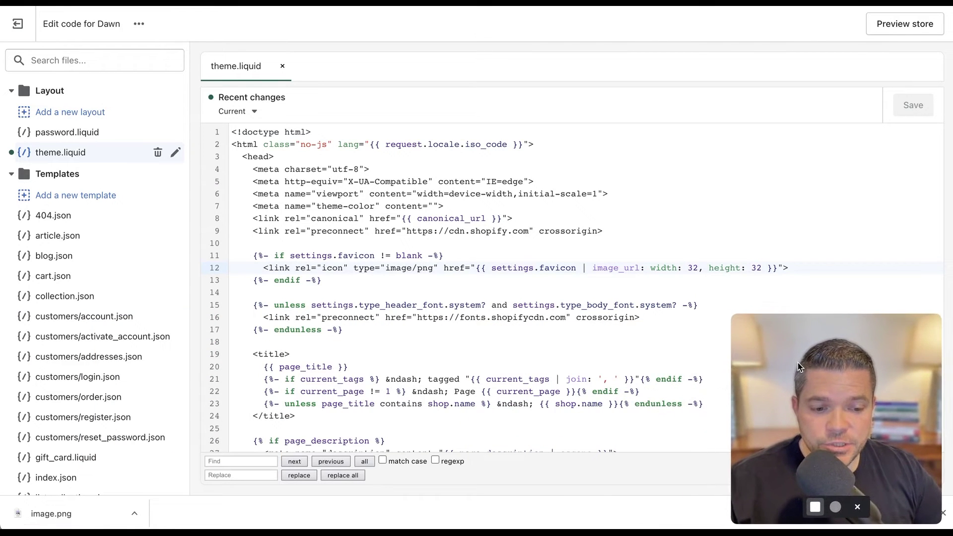
pyautogui.click(237, 462)
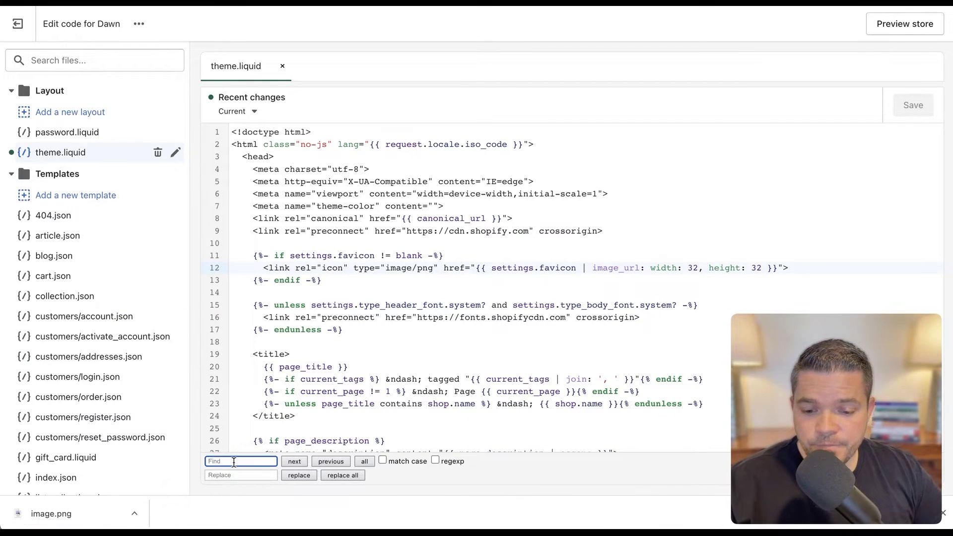
pyautogui.write('<')
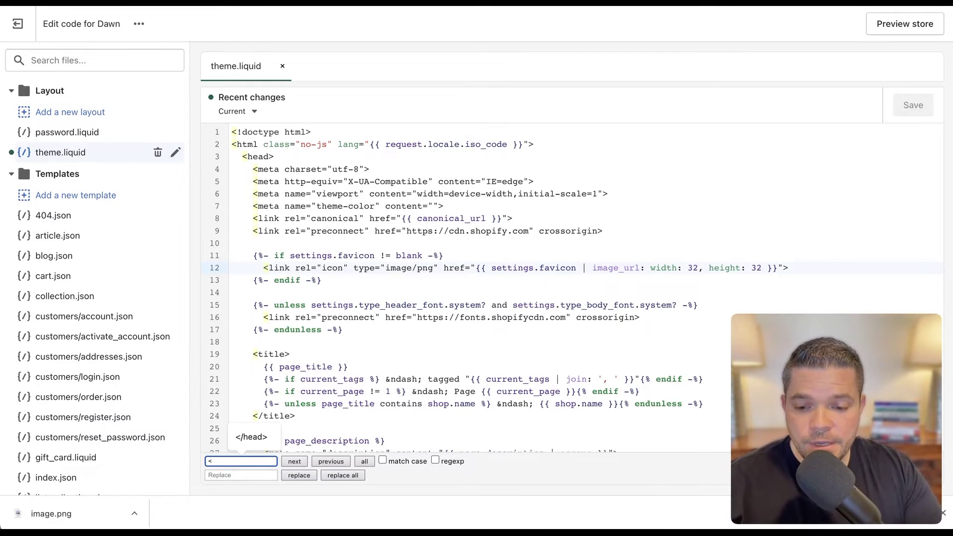
pyautogui.write('/')
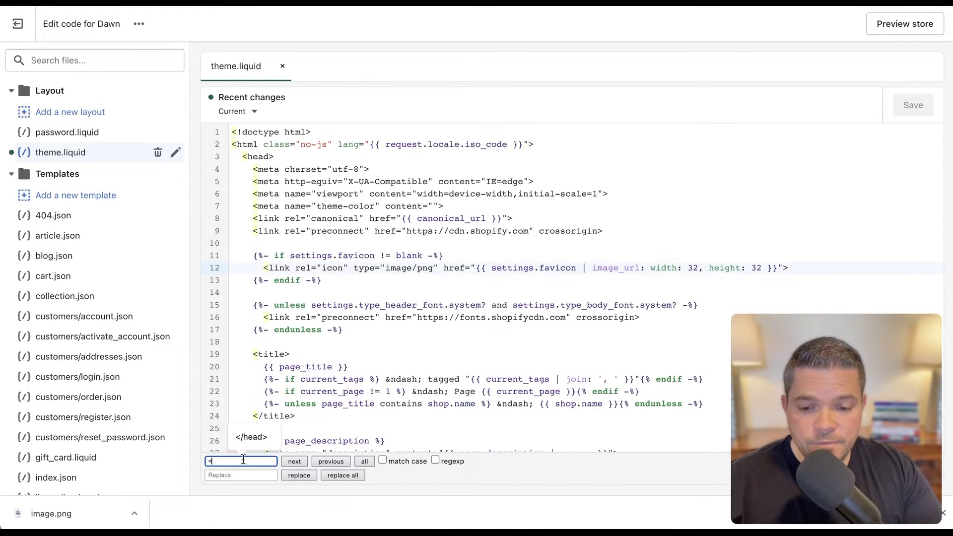
pyautogui.write('head')
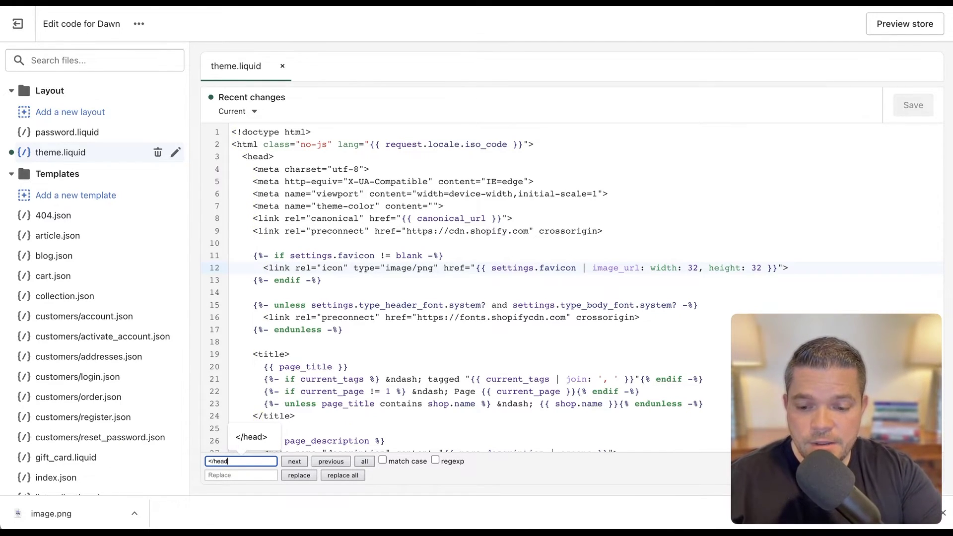
pyautogui.write('>')
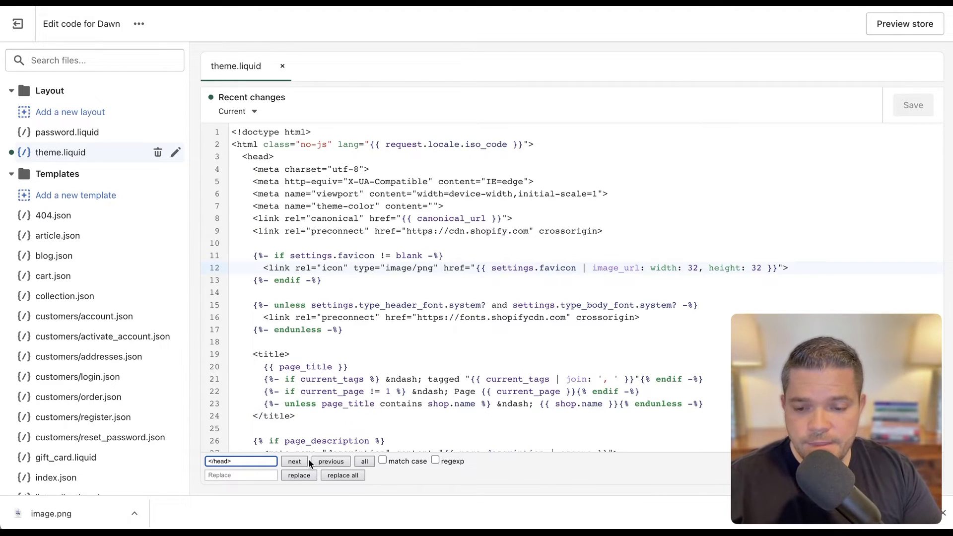
pyautogui.press('Return')
# - Replace the old google-site-verification meta tag on line 237 with the copied one
pyautogui.scroll(-4, 349, 421)
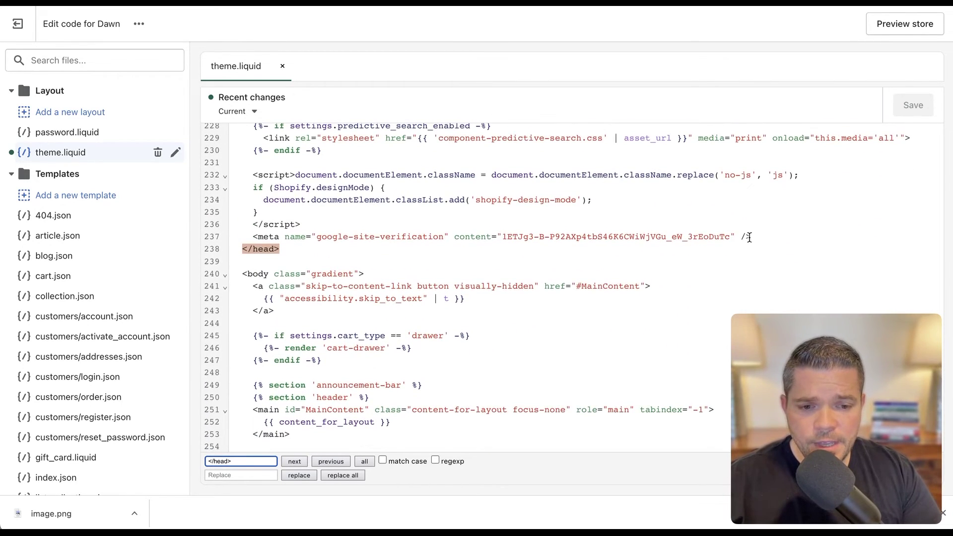
pyautogui.moveTo(753, 238); pyautogui.dragTo(254, 236)
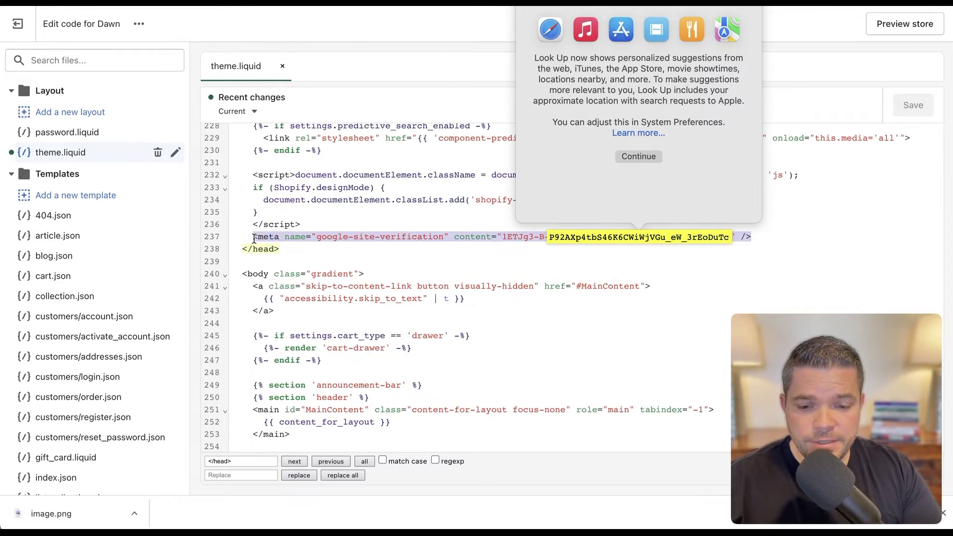
pyautogui.press('BackSpace')
pyautogui.press('super+v')
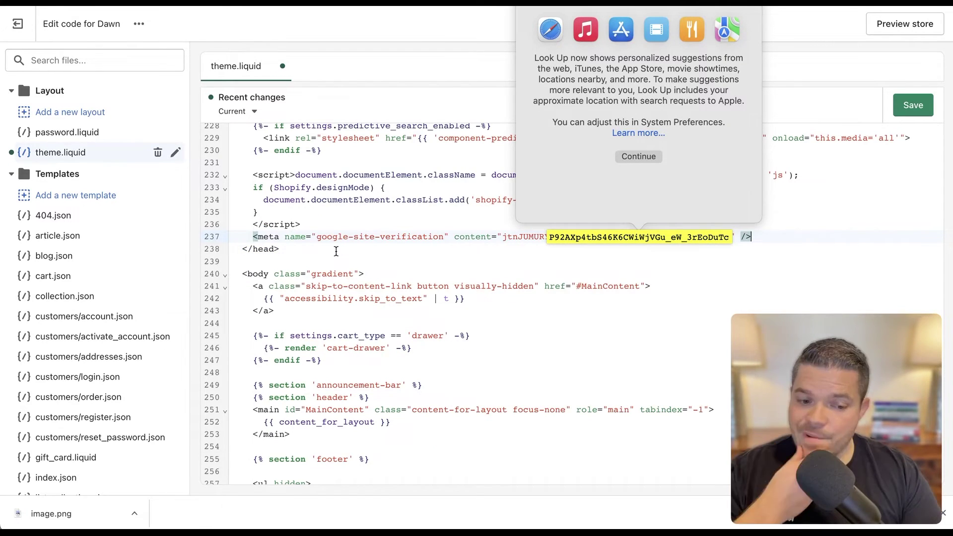
pyautogui.click(484, 241)
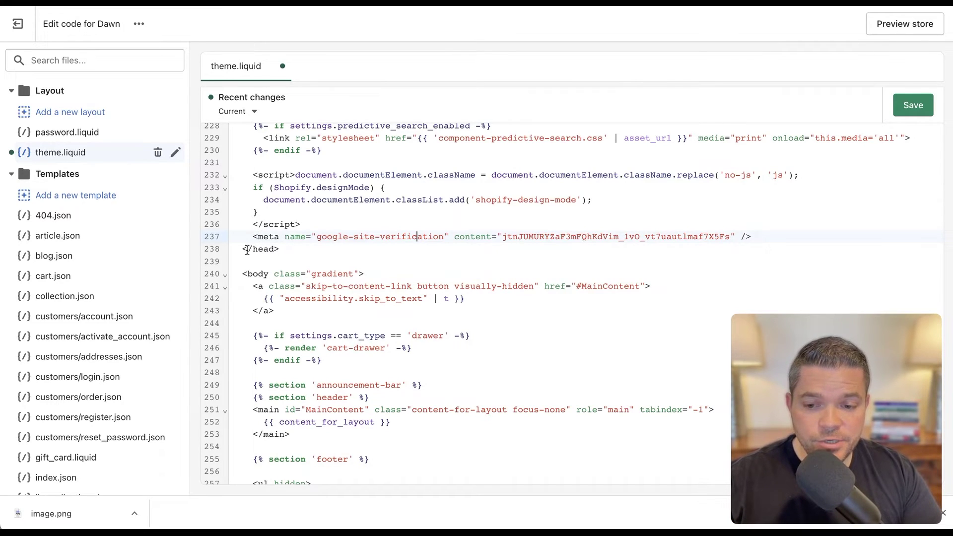
pyautogui.moveTo(244, 249); pyautogui.dragTo(270, 253)
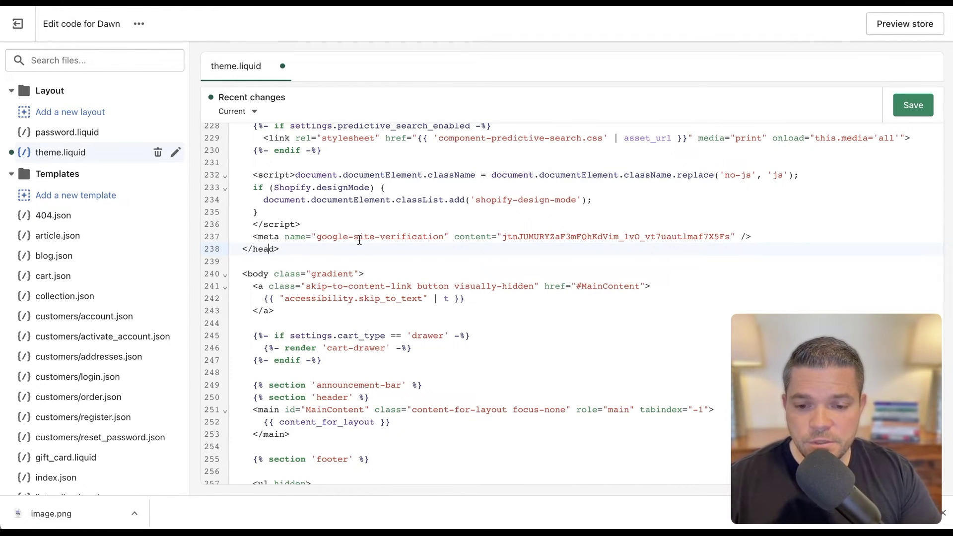
# - Save theme.liquid and return to Merchant Center's website verification page
pyautogui.click(924, 98)
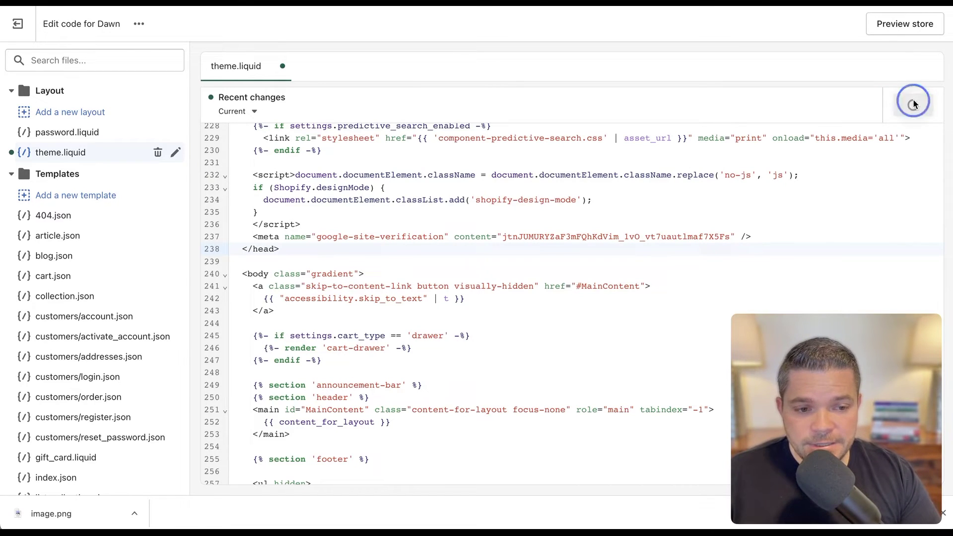
pyautogui.click(941, 249)
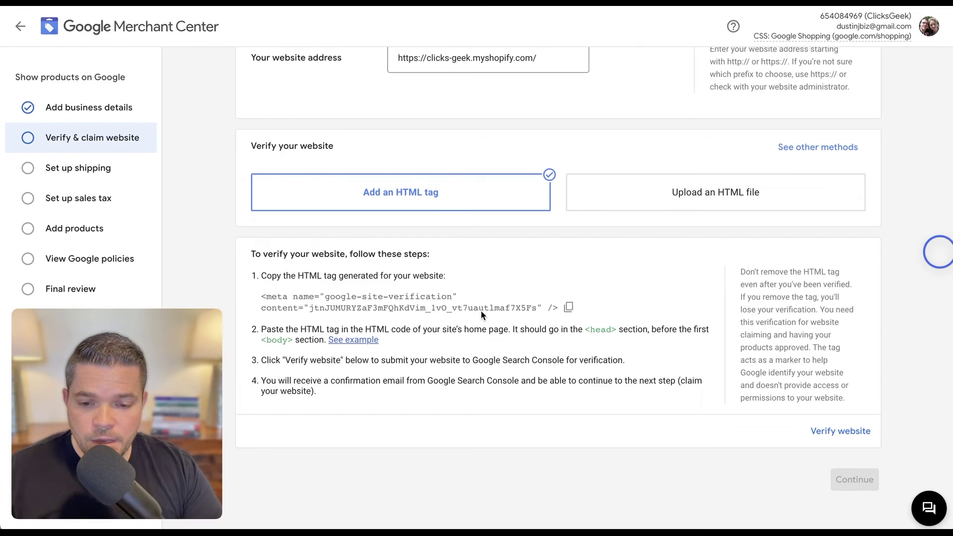
pyautogui.scroll(-2, 481, 310)
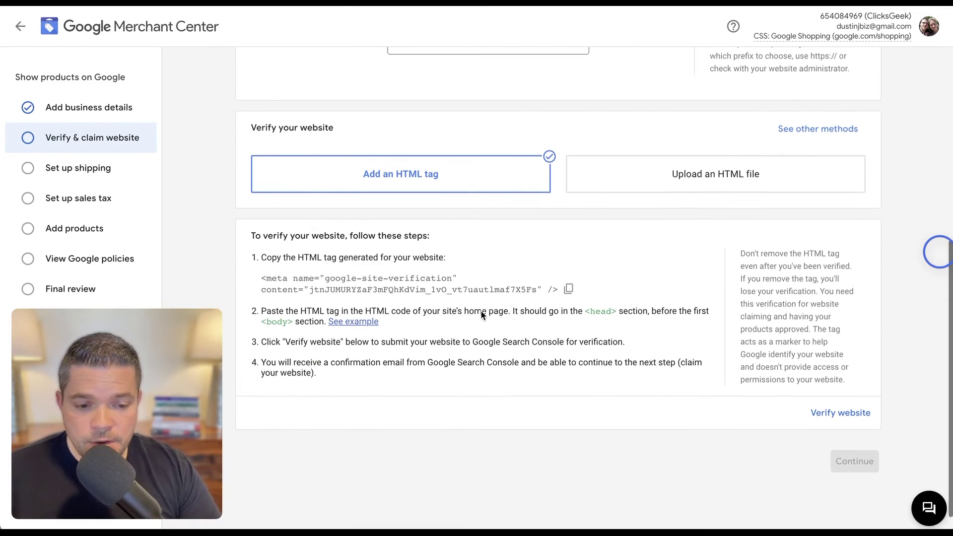
# - Verify clicks-geek.myshopify.com and claim it for this Merchant Center account
pyautogui.click(564, 405)
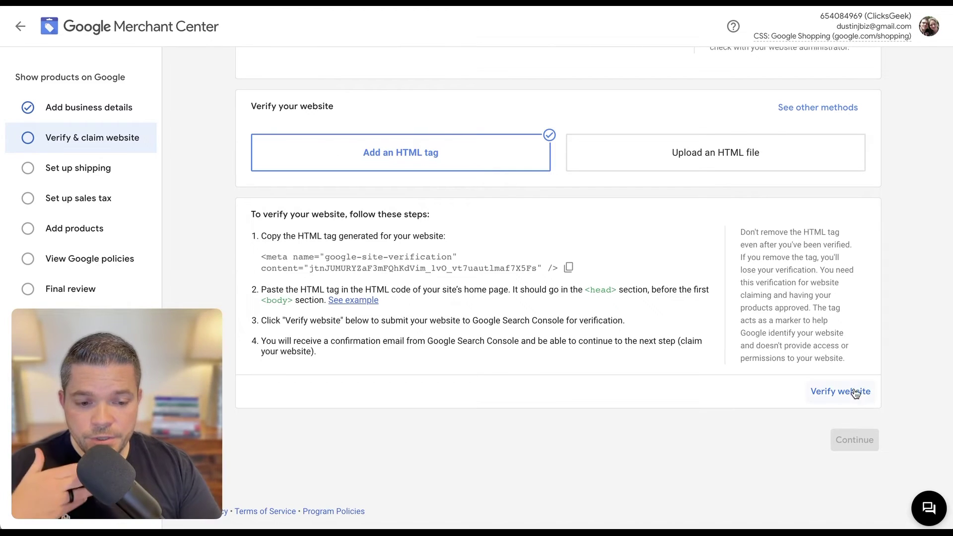
pyautogui.click(839, 395)
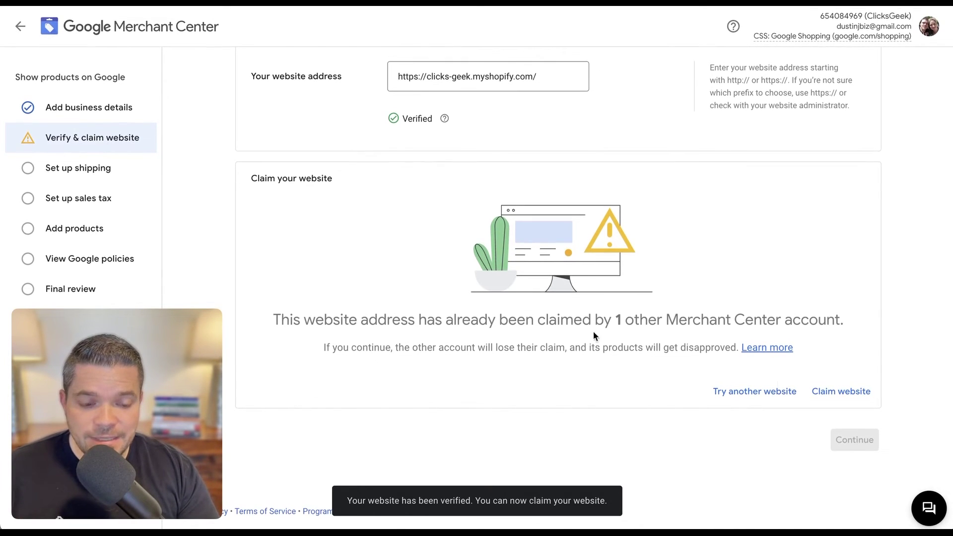
pyautogui.click(838, 393)
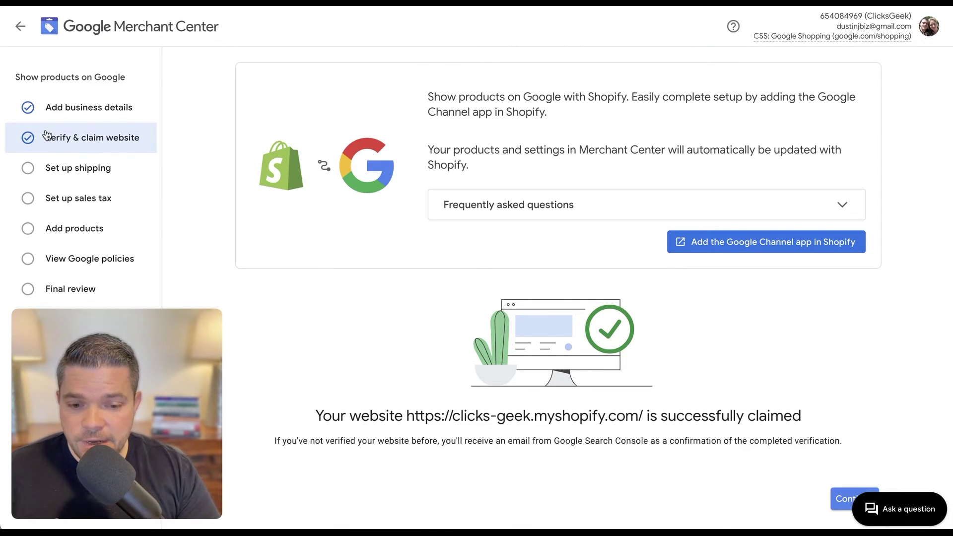
pyautogui.scroll(-1, 370, 244)
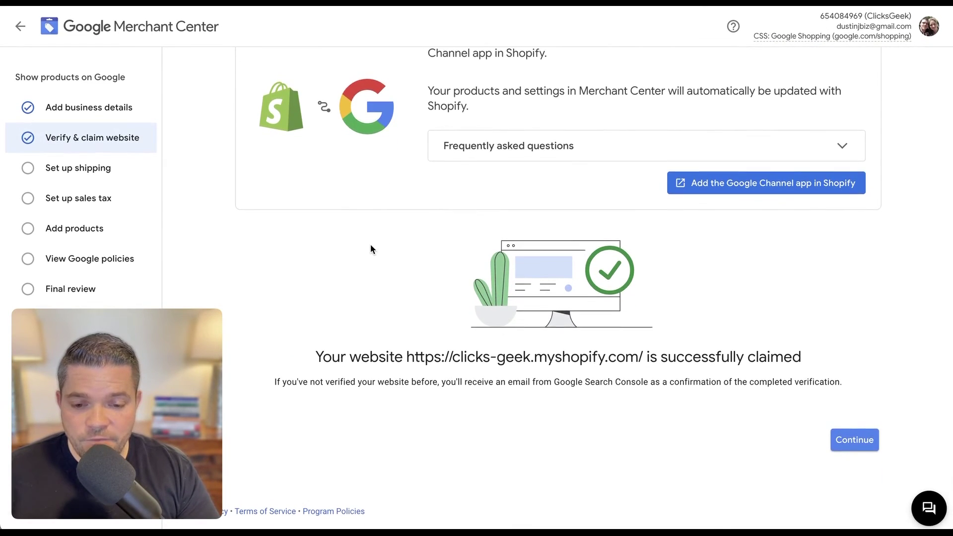